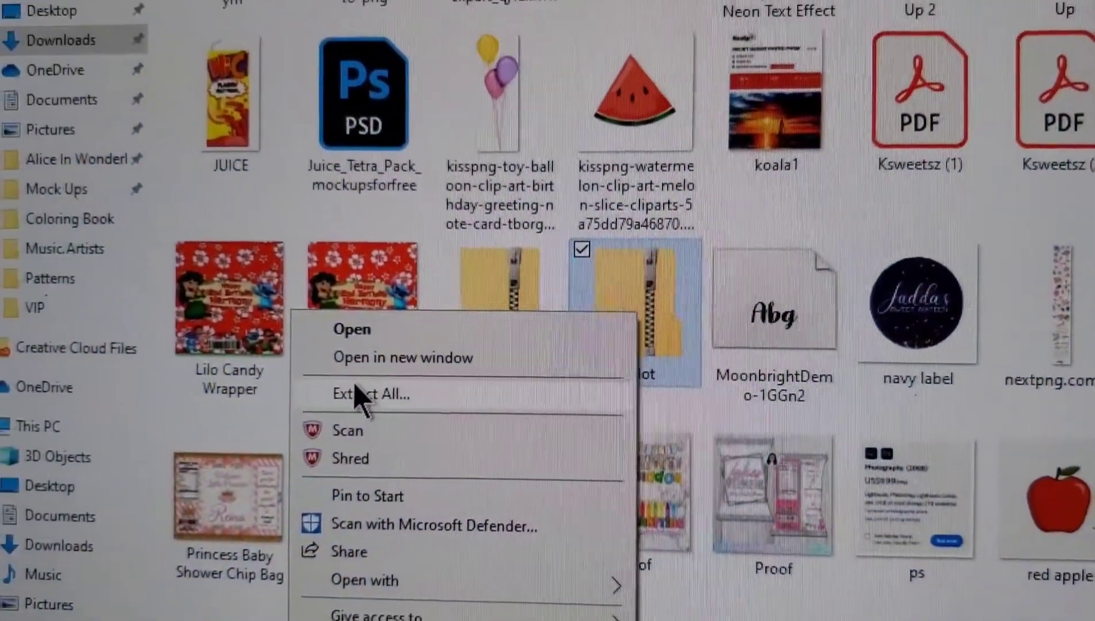
# Extract the molot zip into the molot folder, revealing the OpenType font and PDF
pyautogui.click(354, 393)
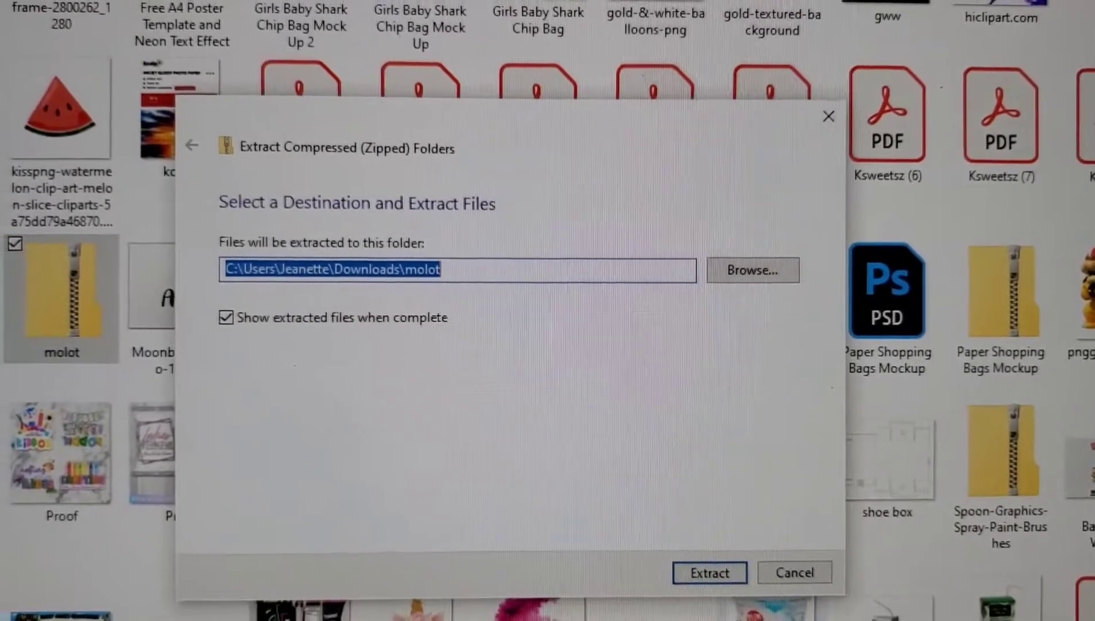
pyautogui.click(719, 567)
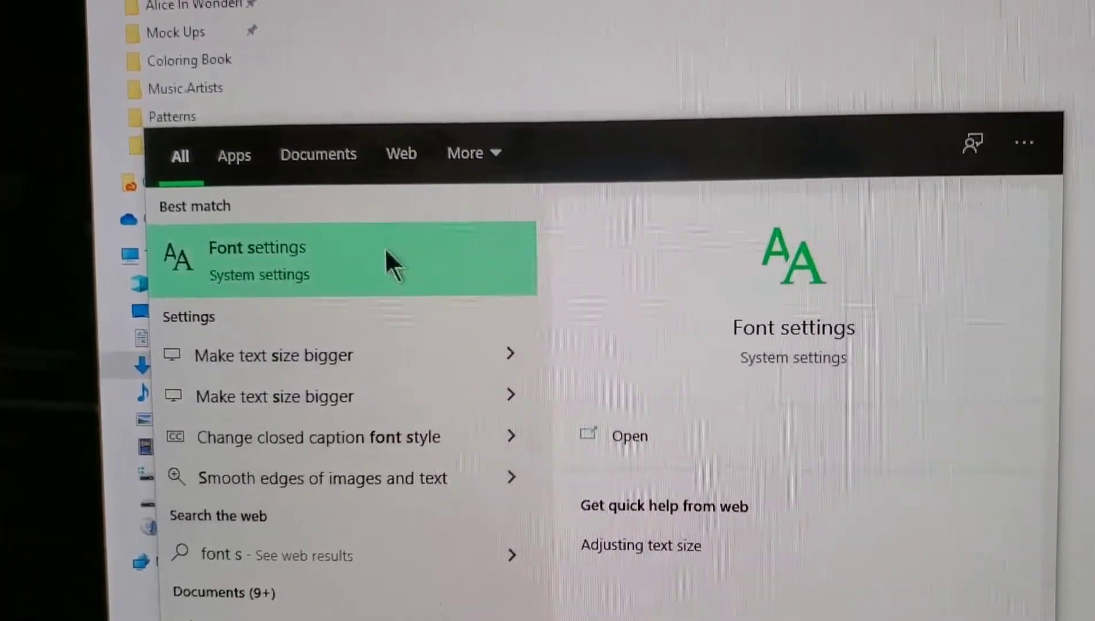
# Launch Font settings from the Windows Search best match
pyautogui.click(394, 257)
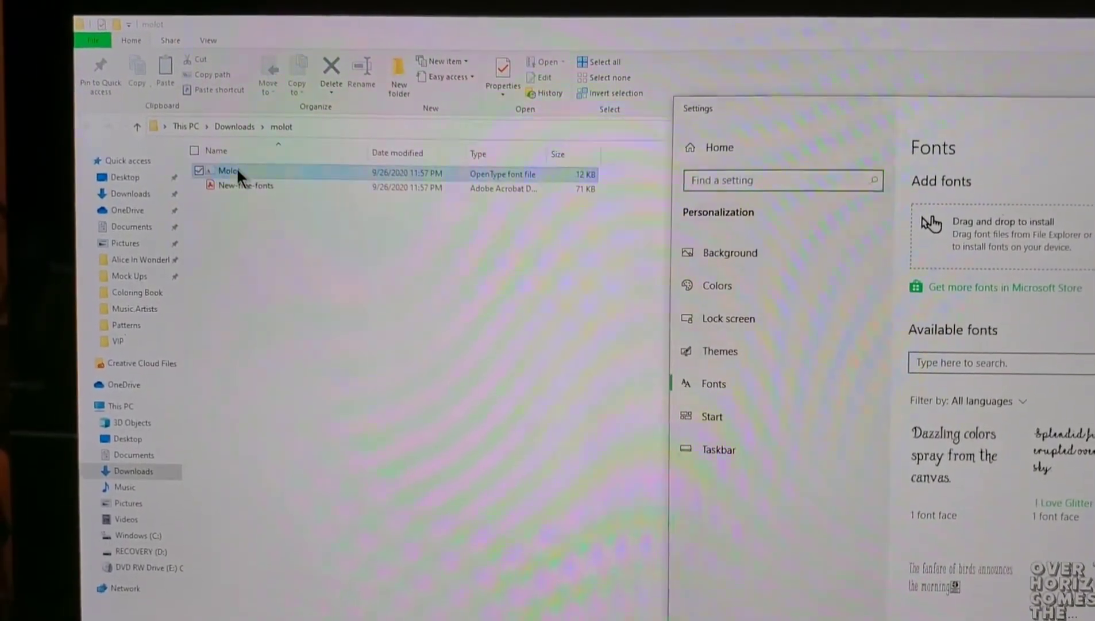
# Install Molot by dropping its font file onto the Fonts settings install area
pyautogui.click(237, 172)
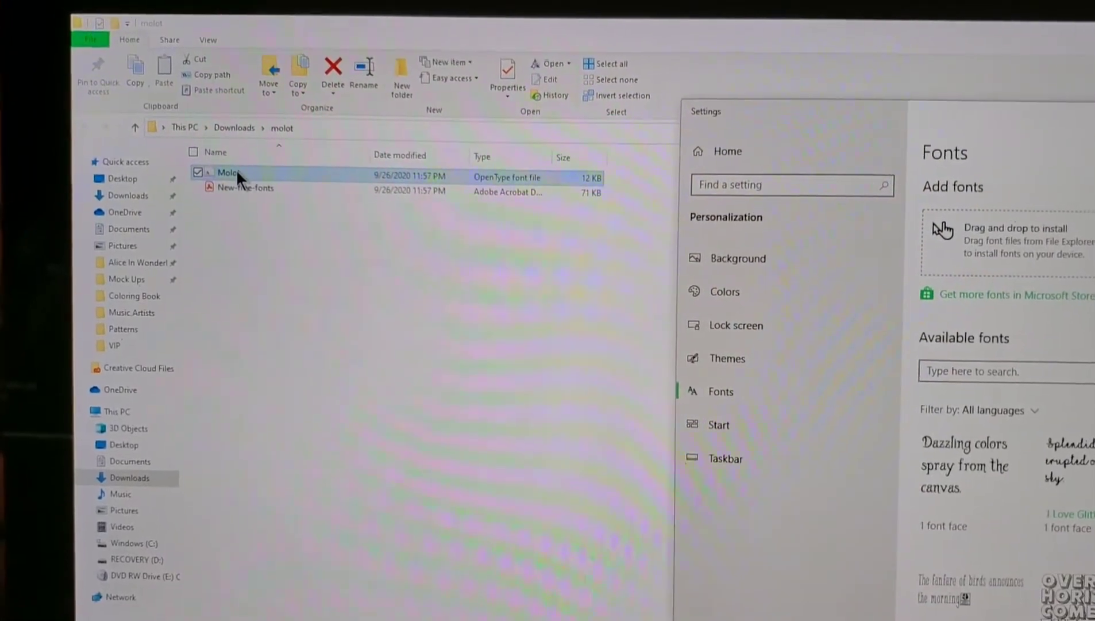
pyautogui.moveTo(232, 171)
pyautogui.mouseDown()
pyautogui.moveTo(512, 303)
pyautogui.moveTo(726, 223)
pyautogui.moveTo(710, 219)
pyautogui.moveTo(719, 210)
pyautogui.mouseUp()
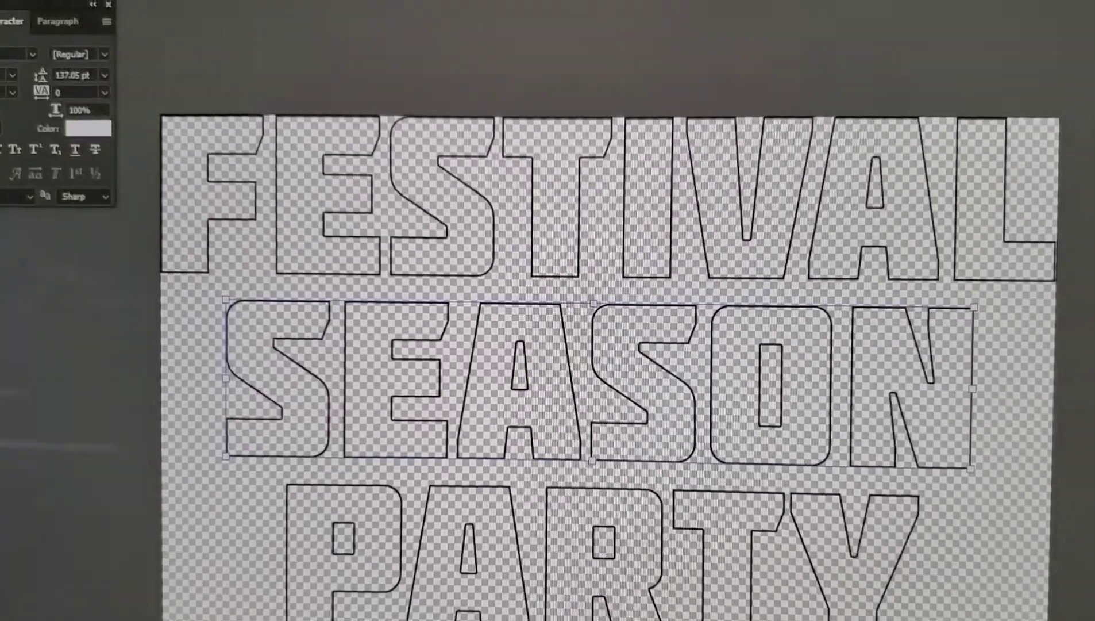
# Create a new blank 8 x 10 in portrait document in Photoshop
pyautogui.hotkey('ctrl', 'n')
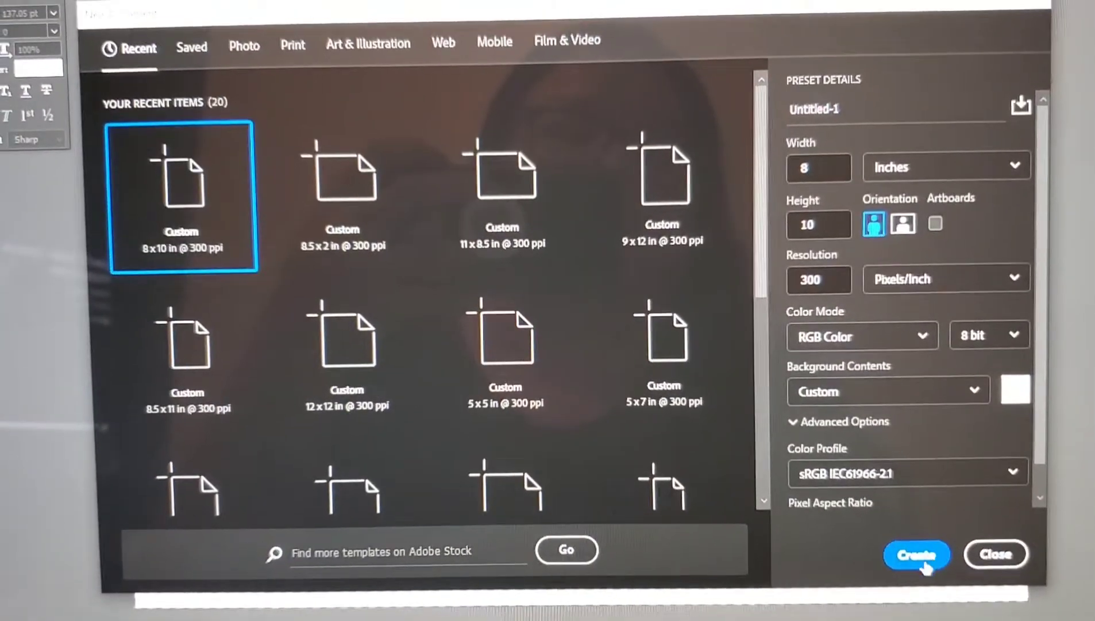
pyautogui.click(891, 536)
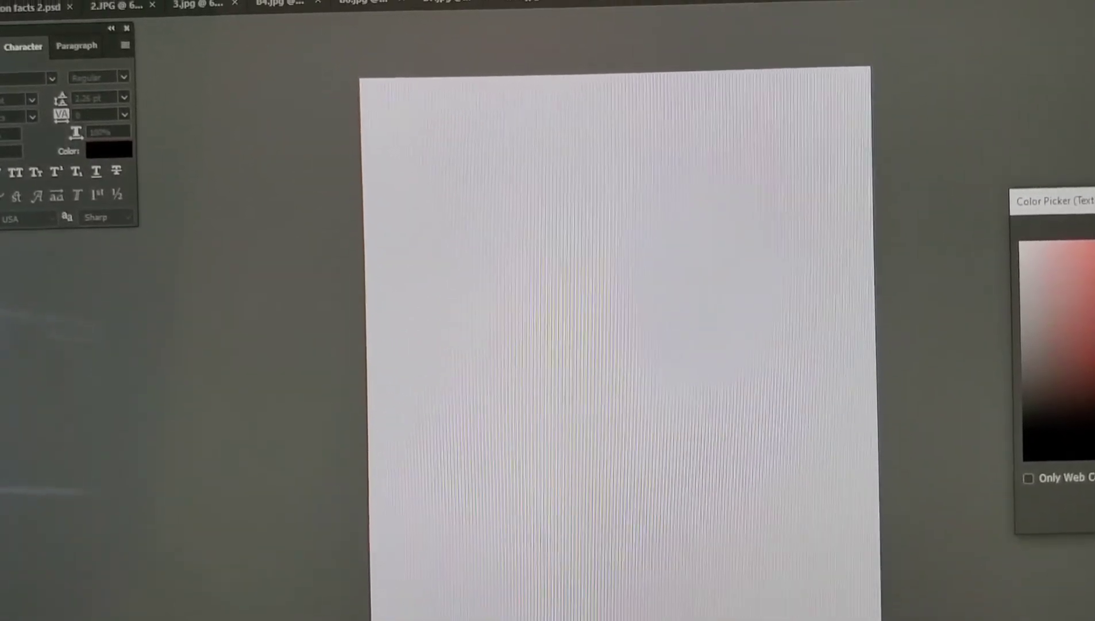
# Dismiss the Color Picker so the Type tool is ready with Molot in black
pyautogui.press('Return')
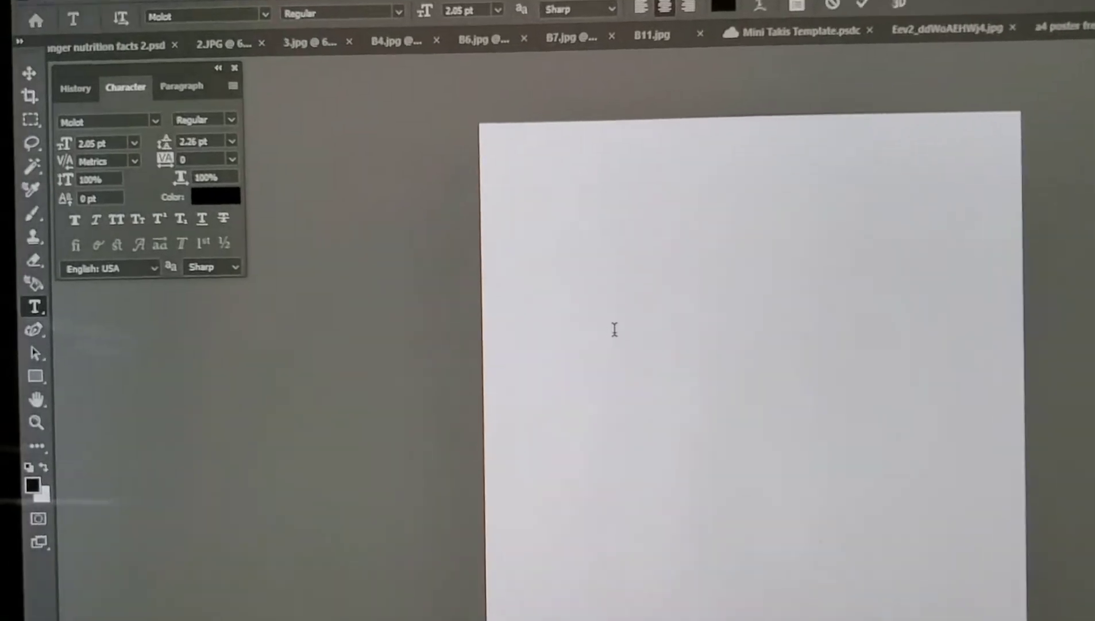